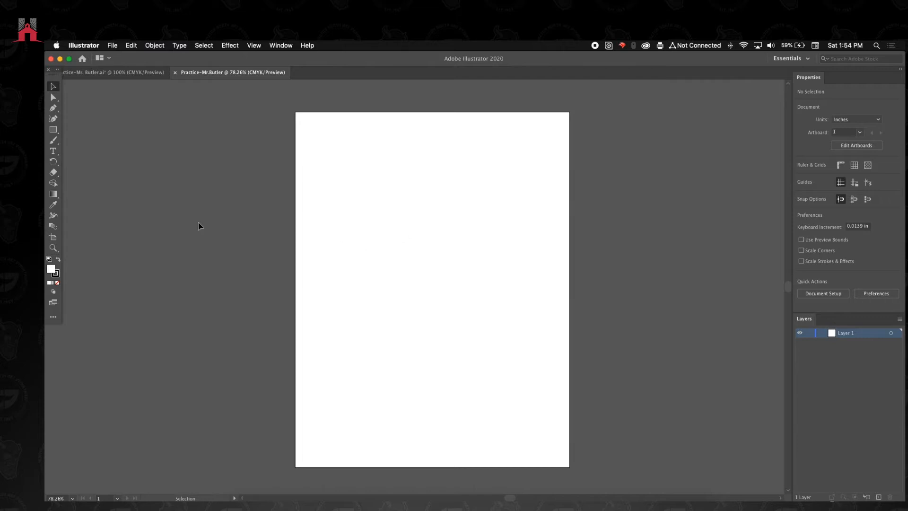
- Create an area text frame about 3.8 by 3.1 in on the artboard and enter KRB in it
key("space")
left_click_drag(261, 232, 284, 234)
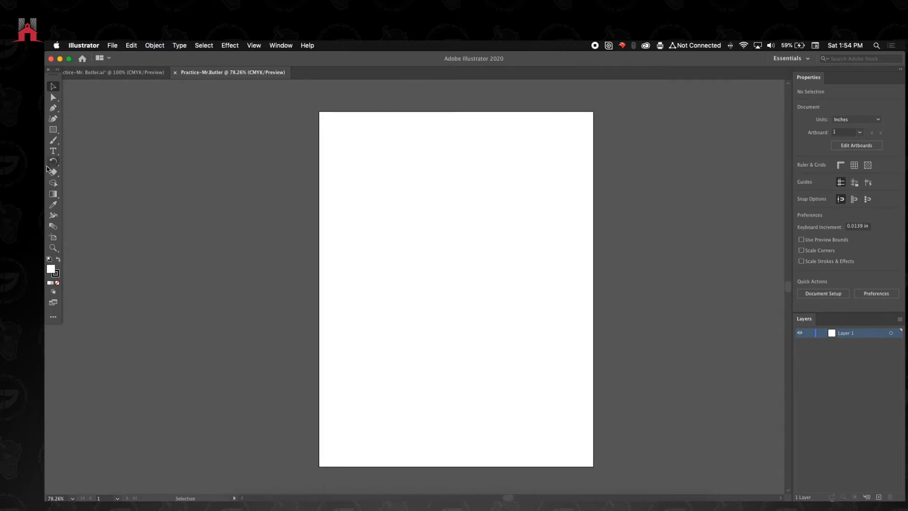
left_click(53, 151)
left_click_drag(341, 207, 465, 308)
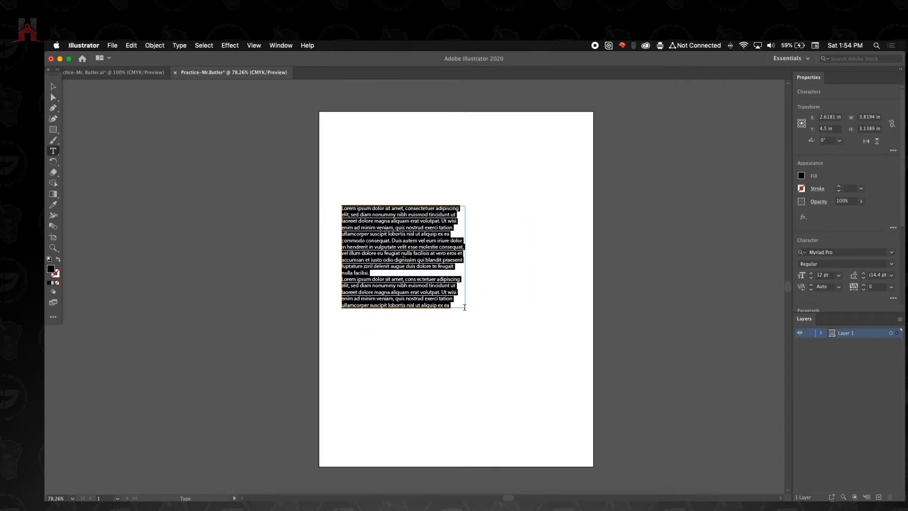
type("KB")
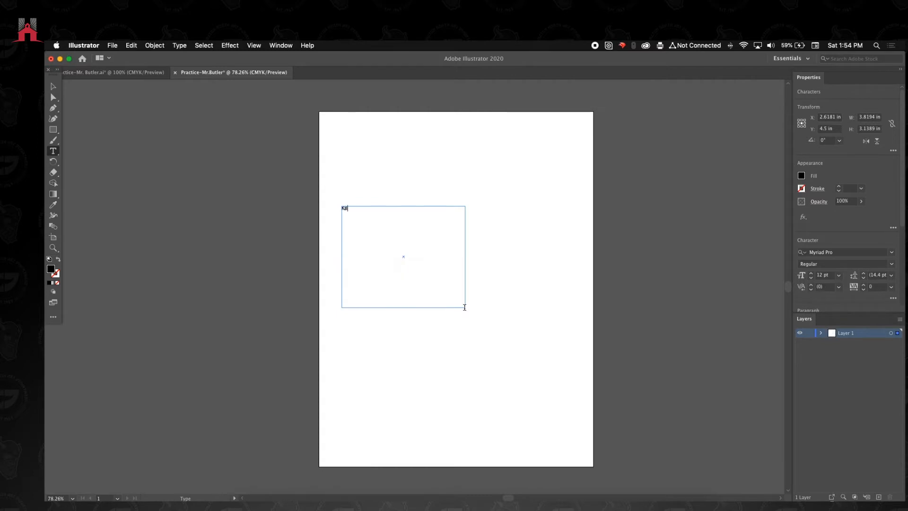
scroll(345, 228, "down", 1)
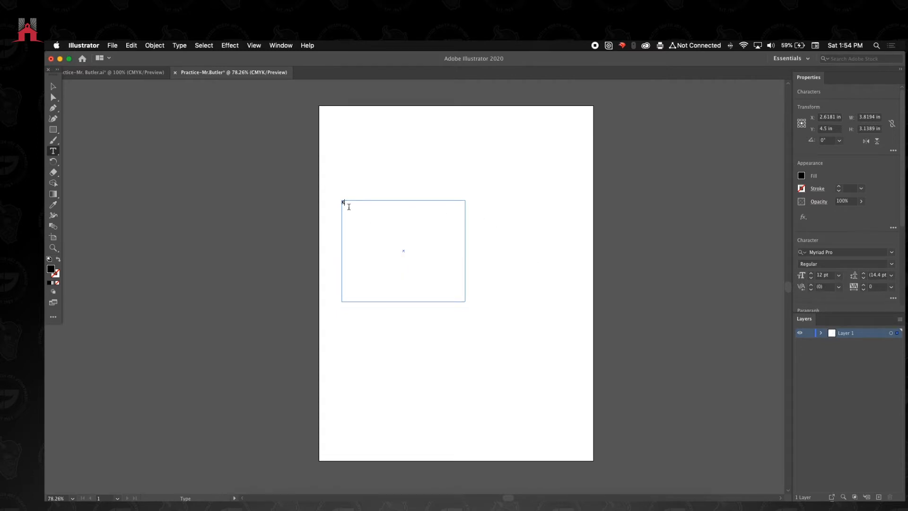
- Set the font size of the KRB text to 160 pt
left_click_drag(353, 203, 293, 202)
left_click(811, 275)
left_click_drag(811, 276, 813, 277)
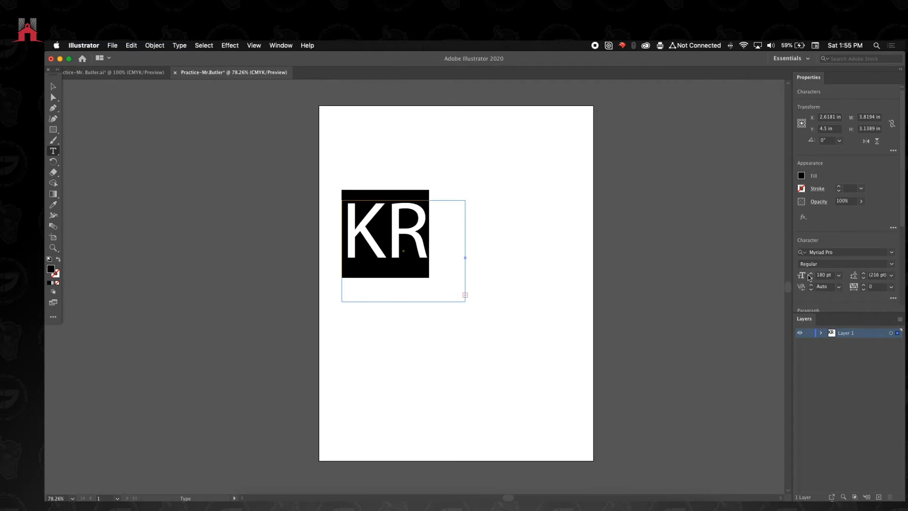
left_click(811, 277)
left_click(812, 278)
left_click(812, 278)
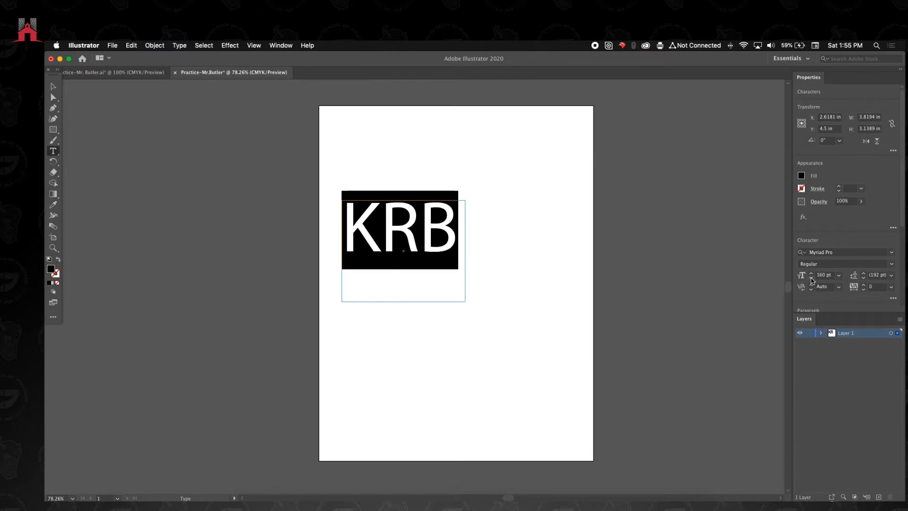
- Move the KRB text to the artboard's upper right area and stretch the letters taller, with a frame about 2.4 in high
left_click(53, 88)
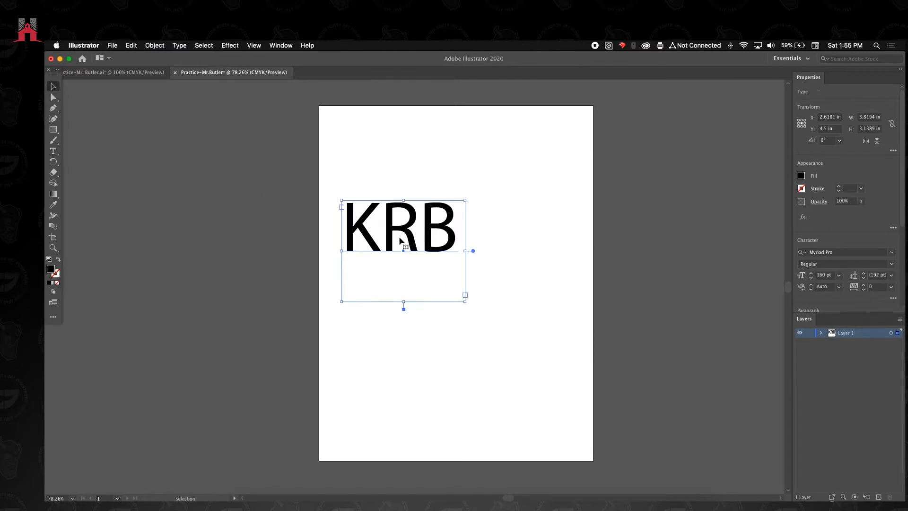
left_click_drag(413, 249, 438, 283)
left_click_drag(428, 335, 489, 193)
key("e")
key("v")
key("super+shift+a")
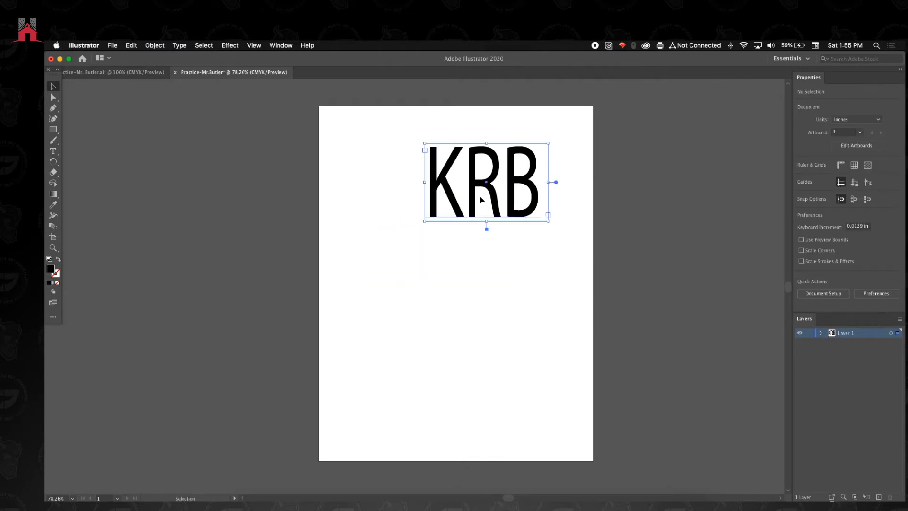
- Draw six separate black circles below the text, five about 1 in wide and a larger one about 1.7 in wide
left_click_drag(53, 129, 75, 144)
mouse_move(413, 309)
left_mouse_down()
mouse_move(429, 309)
mouse_move(452, 346)
mouse_move(496, 360)
left_mouse_up()
left_click_drag(479, 294, 479, 311)
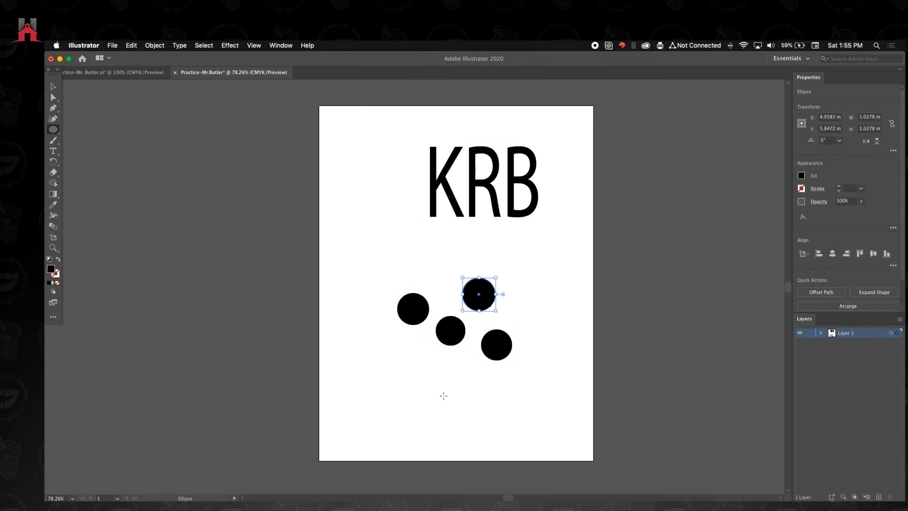
left_click_drag(453, 380, 453, 395)
left_click_drag(406, 366, 434, 366)
left_click(54, 86)
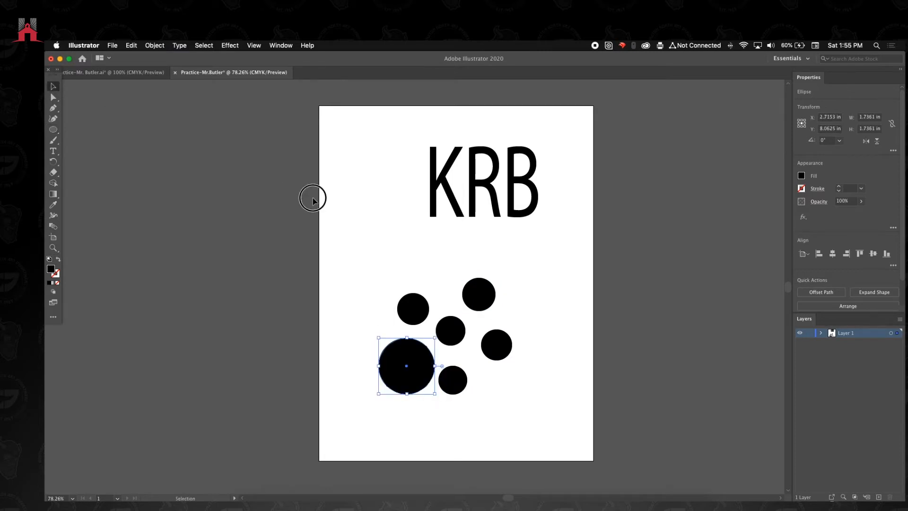
- Move the KRB text left so that it sits above the group of circles
left_click(390, 225)
left_click_drag(494, 209, 438, 219)
left_click(517, 271)
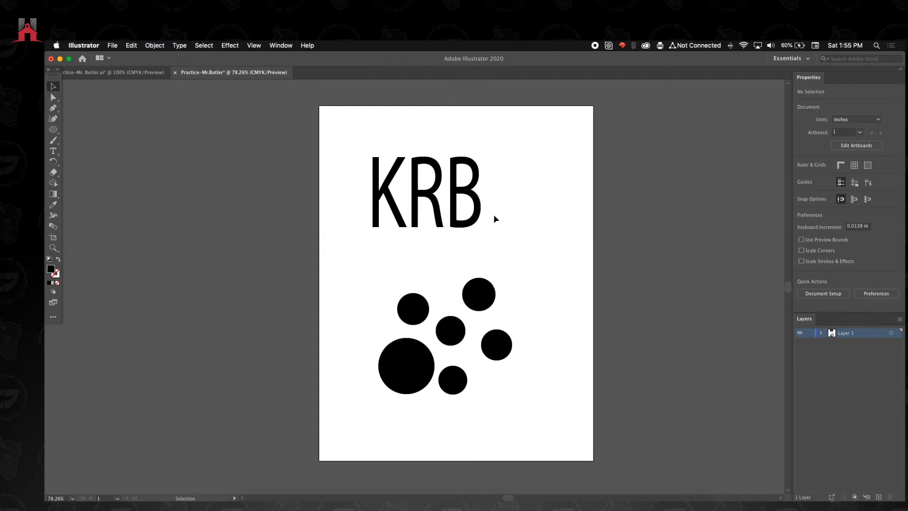
- Draw a black rectangle about 4.8 by 1.3 in across the middle of the KRB text
left_click(51, 131)
left_click_drag(51, 132, 75, 130)
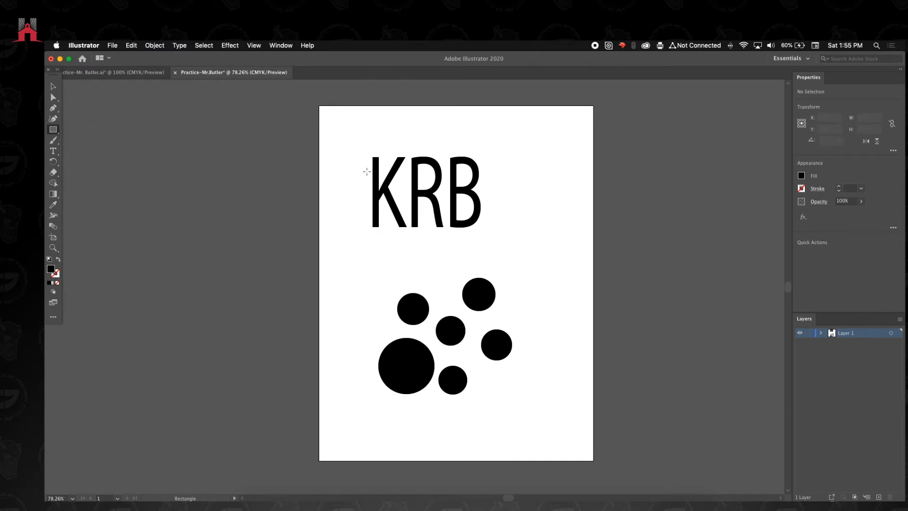
left_click_drag(345, 168, 500, 211)
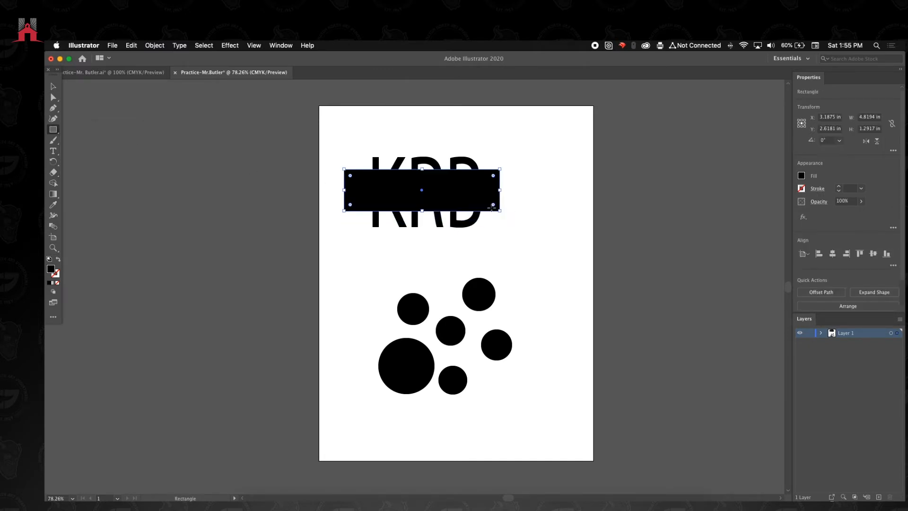
left_click(53, 86)
left_click(237, 170)
- Reposition the rectangle over the middle of the text and make it about 1.4 in tall
left_click_drag(398, 189, 427, 168)
left_click(321, 153)
left_click_drag(320, 152, 524, 237)
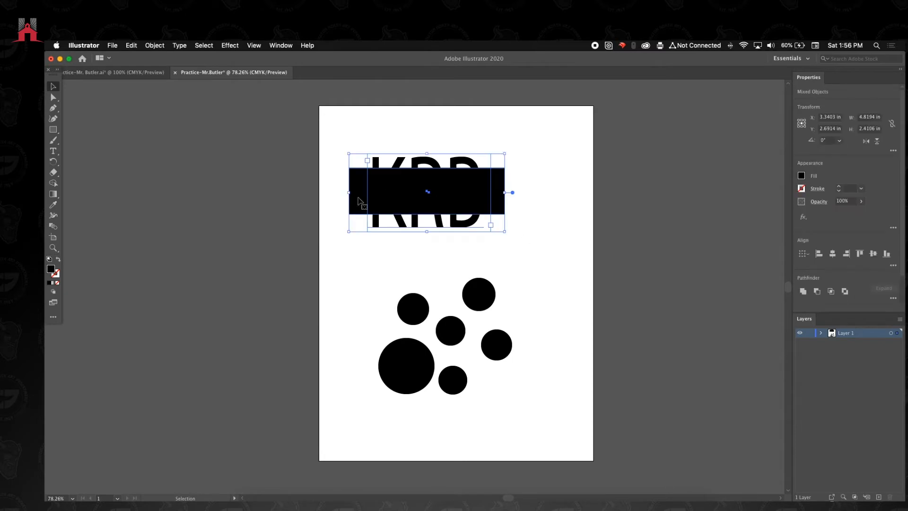
left_click(594, 215)
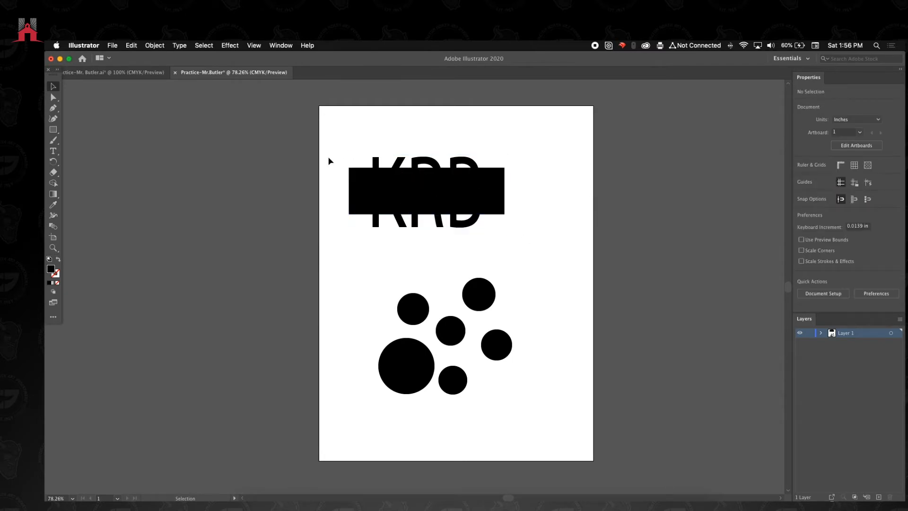
- Try moving the rectangle to the right, away from the text beneath it
left_click(372, 191)
left_click_drag(373, 191, 520, 200)
key("super+z")
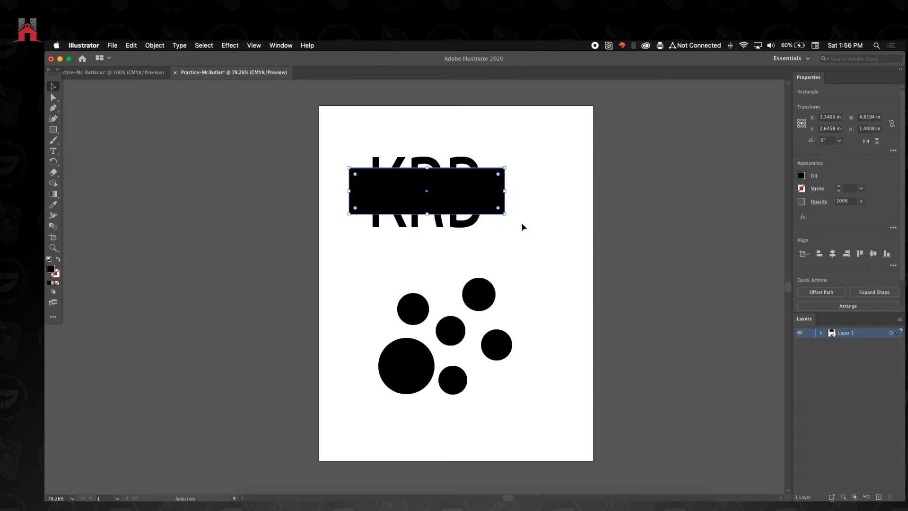
- Expand Layer 1 to list its objects and nudge the rectangle slightly upward over the text
left_click(822, 333)
left_click(756, 331)
mouse_move(473, 191)
left_mouse_down()
mouse_move(588, 224)
mouse_move(495, 182)
mouse_move(470, 183)
left_mouse_up()
left_click(623, 272)
- Select the KRB text and the rectangle one after the other in Layer 1's object list to check their stacking order
left_click(861, 407)
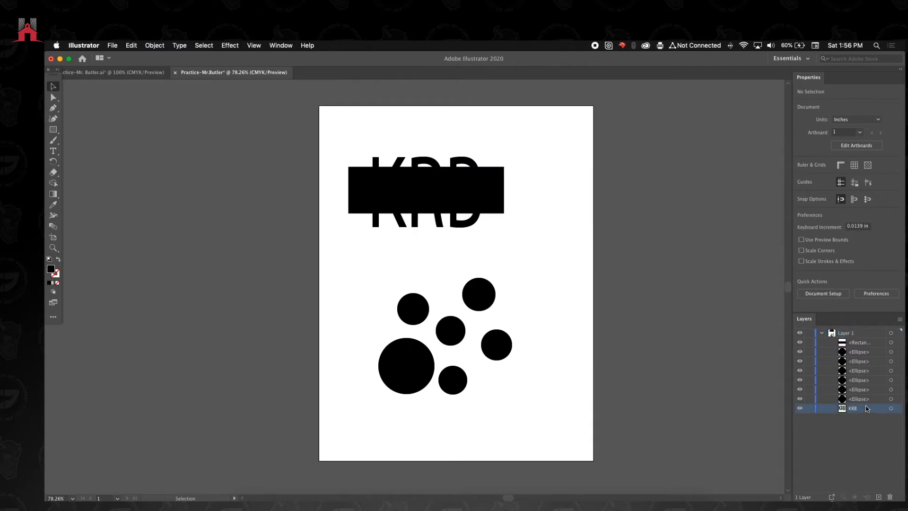
left_click(897, 409)
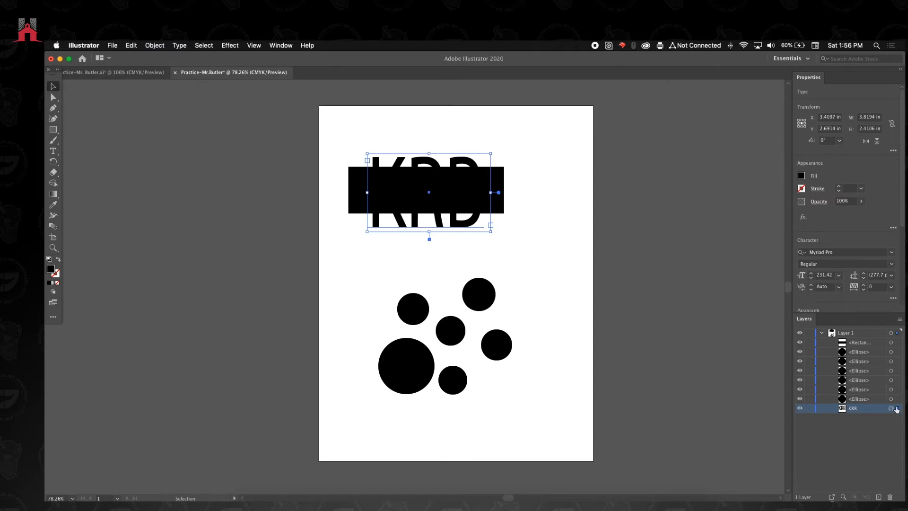
left_click(860, 342)
left_click(898, 343)
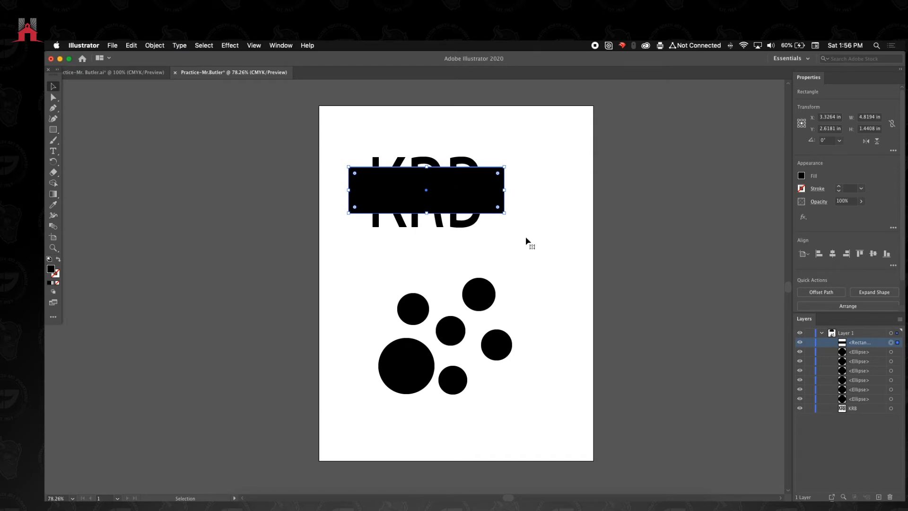
- Try sending the rectangle to the back of the stacking order
key("shift+super+[")
key("super+z")
left_click(870, 344)
left_click(350, 207)
left_click(318, 233)
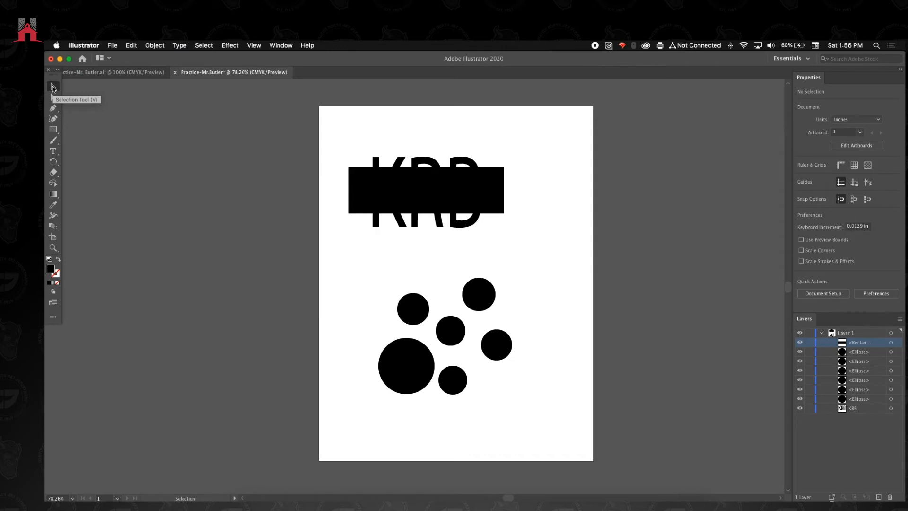
- Select the black rectangle together with the KRB text and make a clipping mask from them
left_click_drag(330, 150, 529, 245)
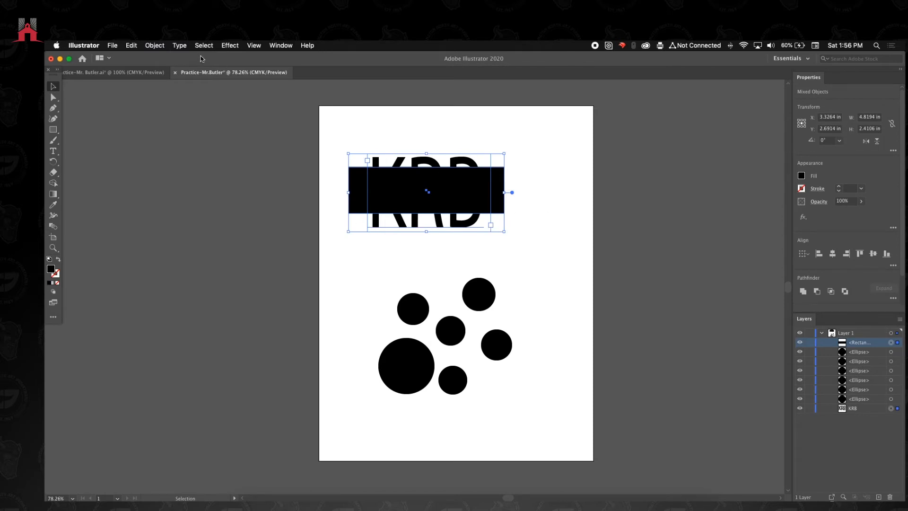
left_click(155, 45)
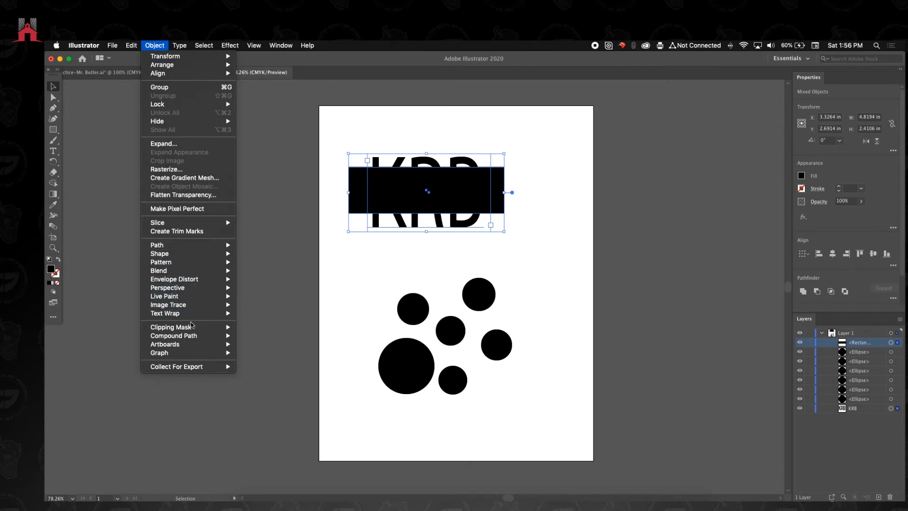
mouse_move(197, 330)
left_click(254, 329)
left_click(538, 243)
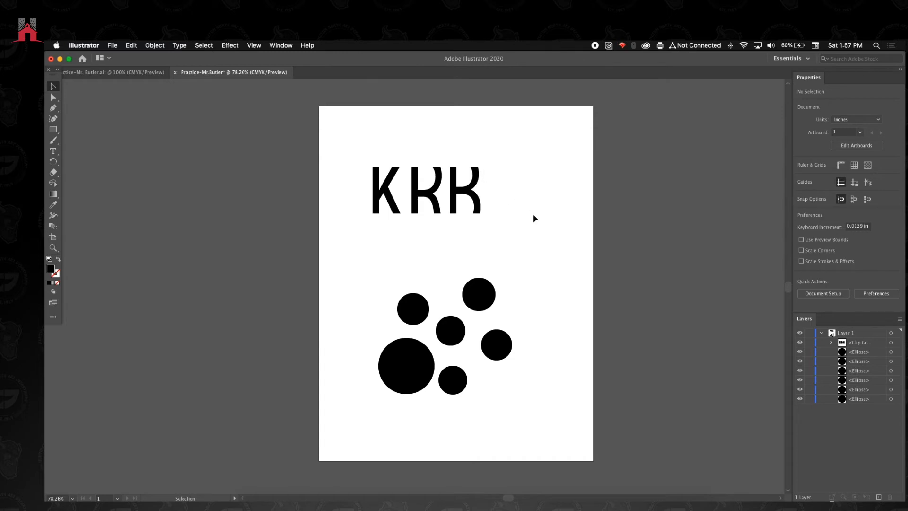
- Release the clipping mask on the KRB text
left_click(412, 198)
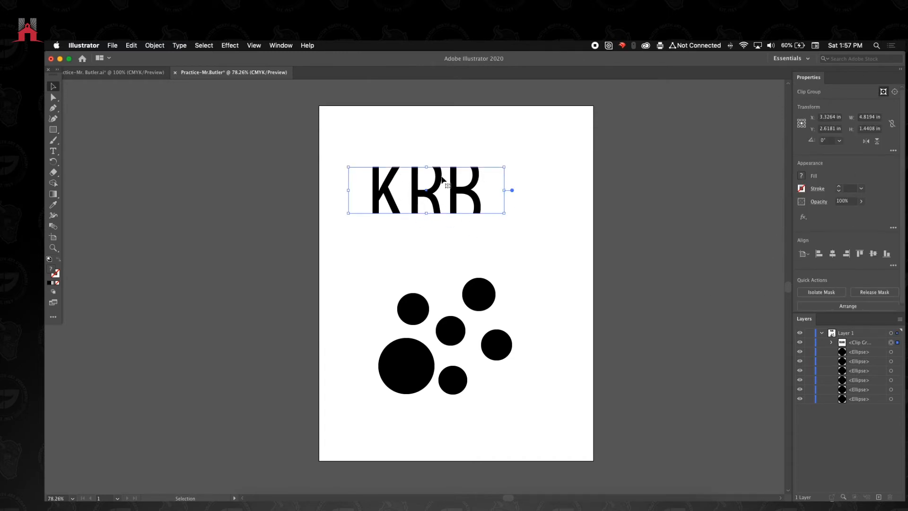
left_click(874, 293)
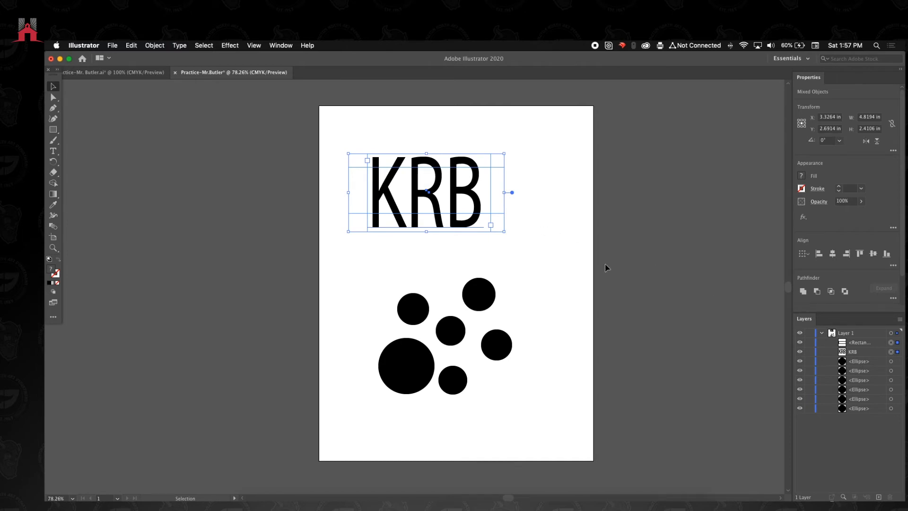
left_click(554, 242)
left_click_drag(324, 137, 416, 208)
left_click(329, 157)
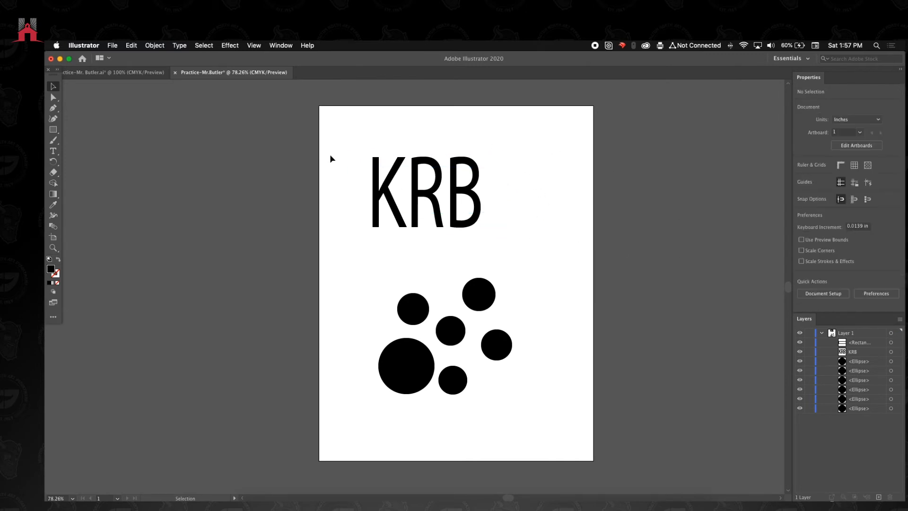
- Fill the transparent rectangle over the KRB text with an orange-red swatch
left_click_drag(325, 157, 358, 204)
left_click(802, 175)
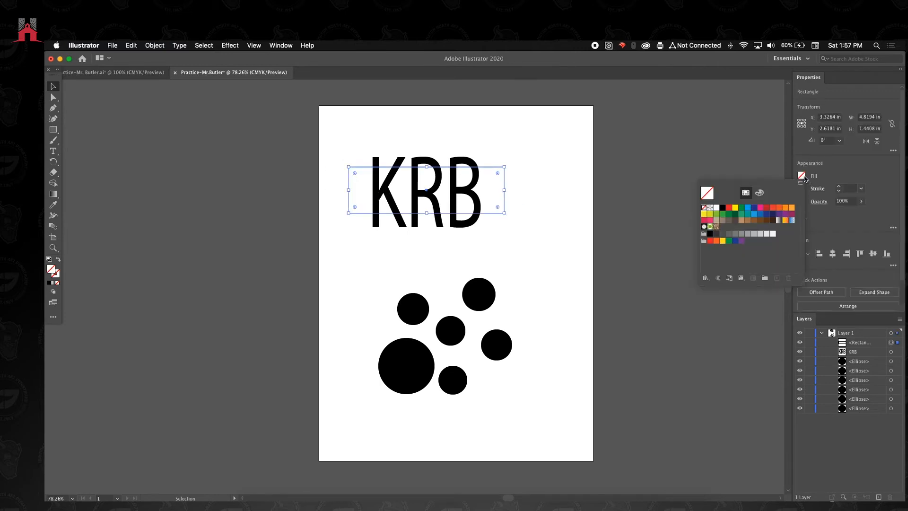
left_click(775, 211)
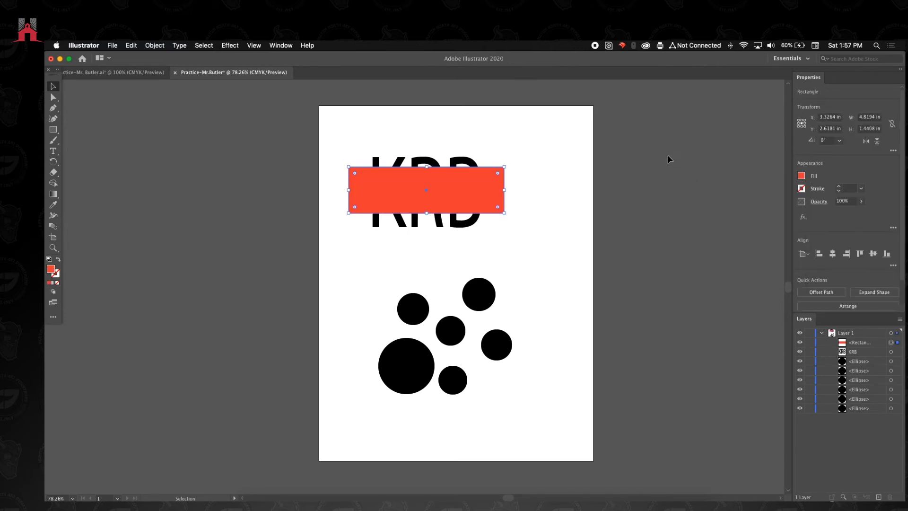
- Make a clipping mask from the orange-red rectangle and the KRB text beneath it
left_click(549, 151)
left_click_drag(548, 151, 331, 229)
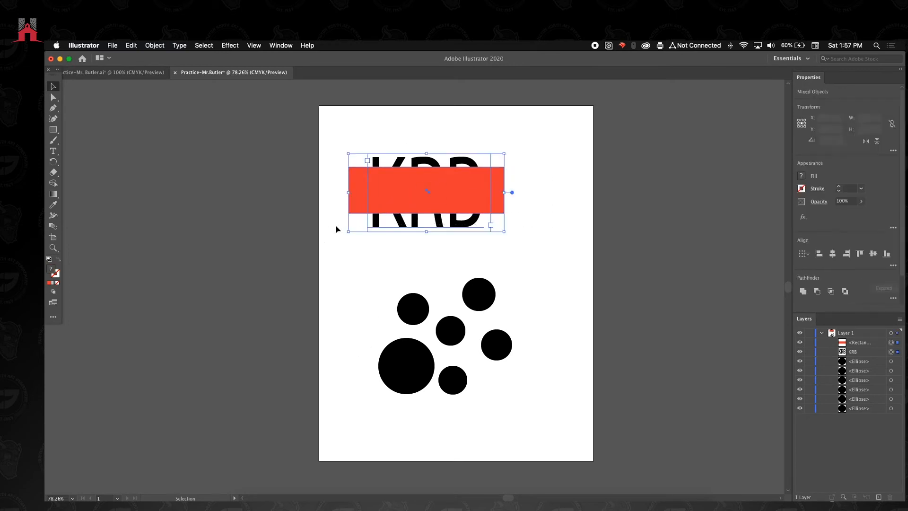
left_click_drag(550, 184, 470, 192)
left_click(520, 178)
left_click_drag(517, 160, 339, 221)
left_click(154, 45)
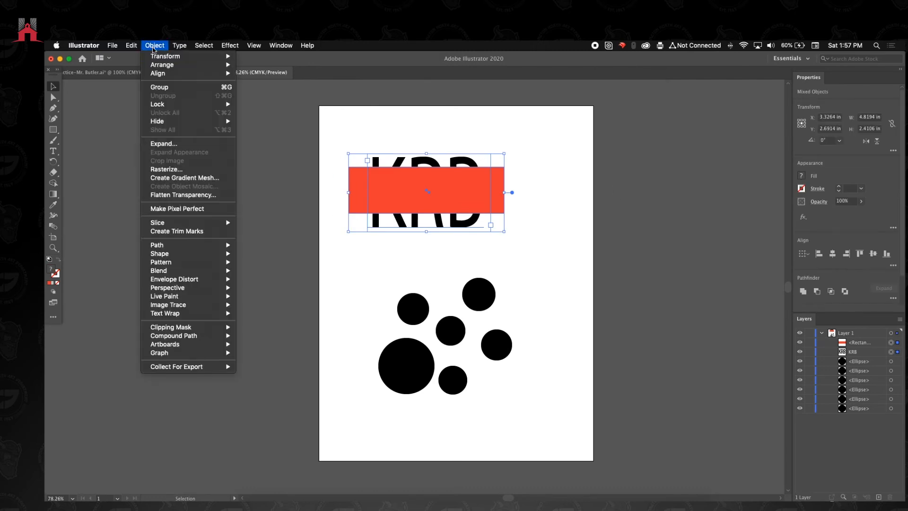
mouse_move(187, 329)
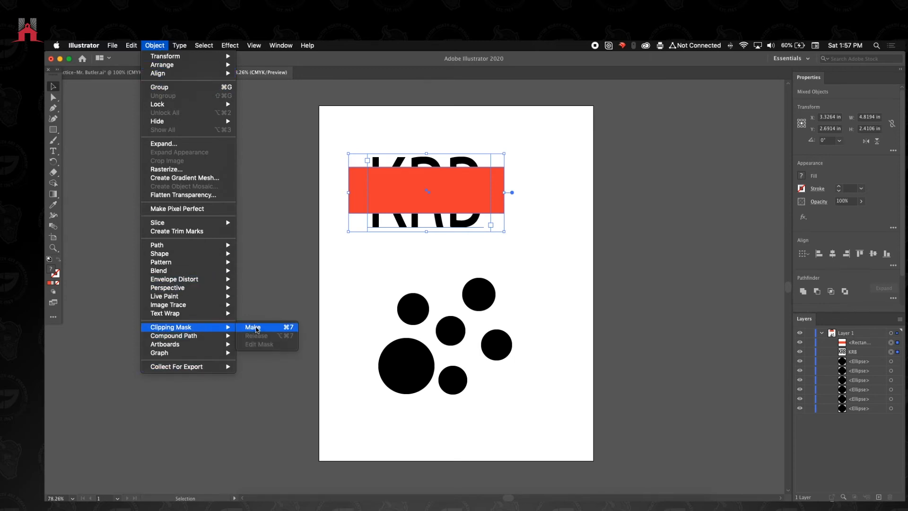
left_click(260, 331)
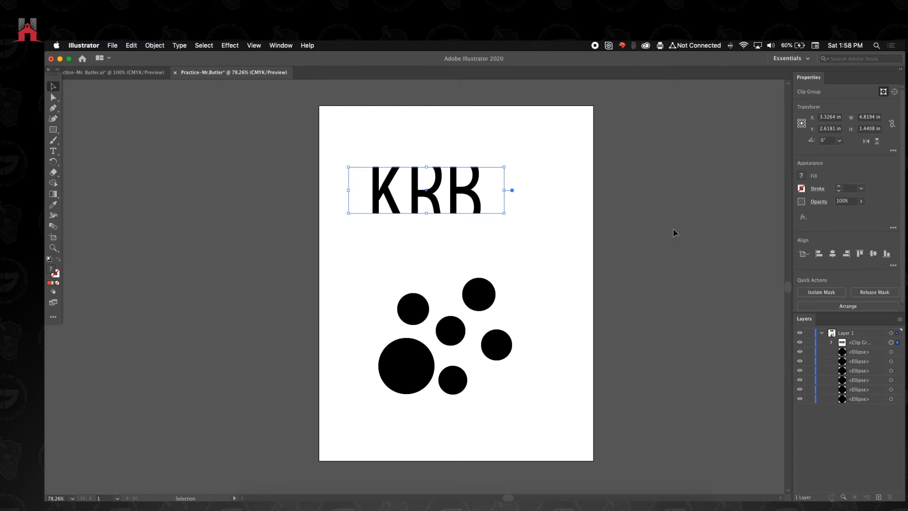
- Undo the clipping mask so that the orange-red rectangle and the KRB text are separate objects again
left_click(875, 291)
left_click(615, 234)
left_click(387, 179)
left_click(351, 180)
key("super+z")
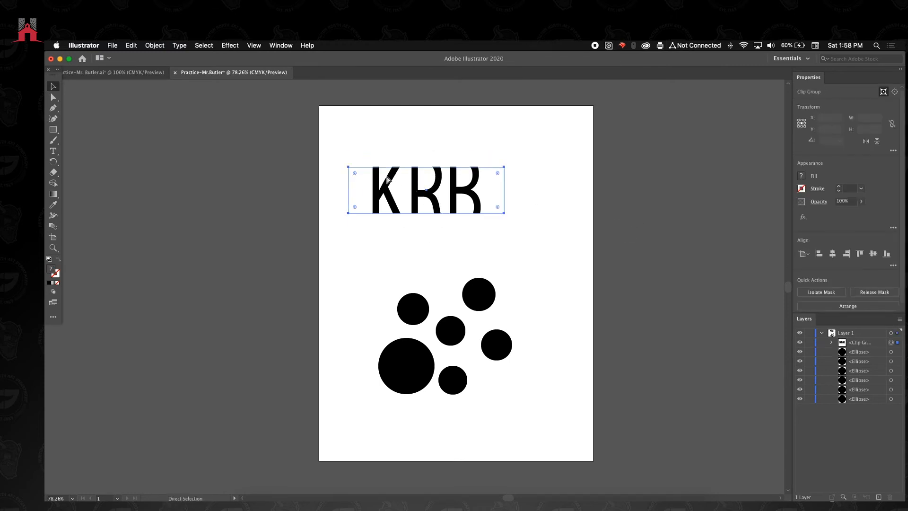
key("super+z")
left_click(508, 224)
- Extend the orange-red rectangle down to just above the base of the letters and lower its top edge slightly
left_click(423, 212)
left_click_drag(422, 211, 423, 221)
left_click_drag(423, 167, 422, 169)
left_click_drag(428, 222, 429, 224)
left_click_drag(428, 169, 428, 169)
- Make a clipping mask from the resized orange-red rectangle and the KRB text beneath it
left_click_drag(331, 138, 471, 250)
left_click(155, 45)
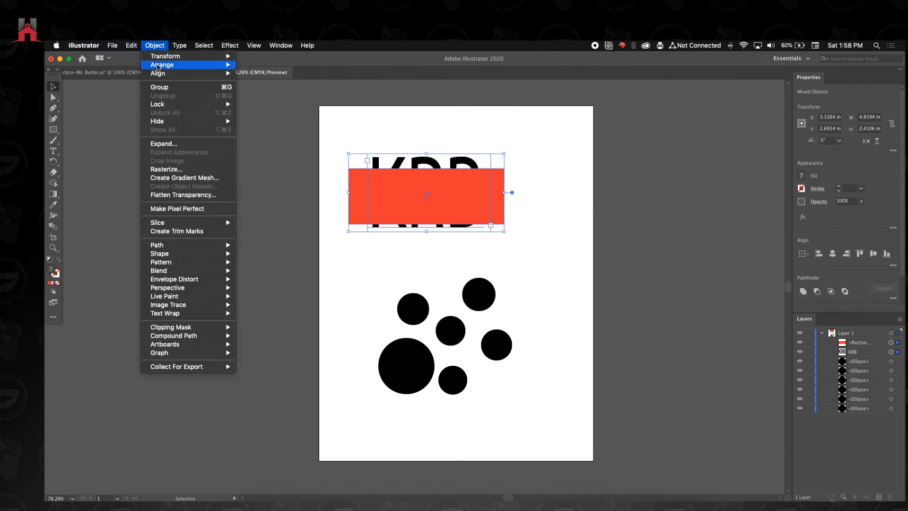
mouse_move(213, 328)
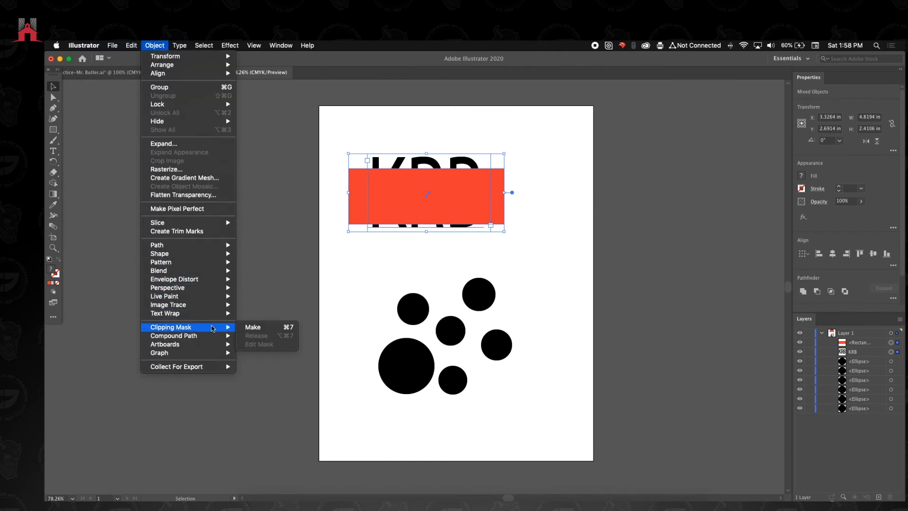
left_click(255, 327)
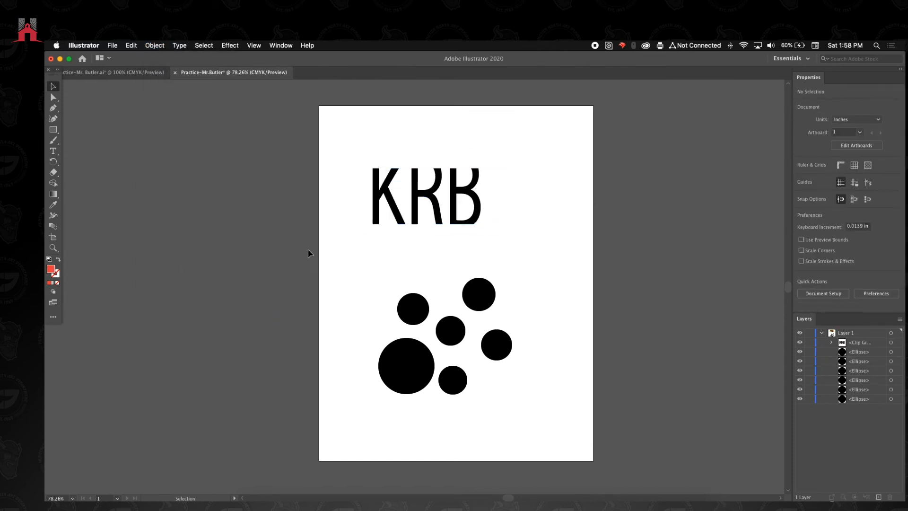
- Draw an orange-red rectangle about 2.51 by 2.65 in over the middle of the circles, leaving parts of the outer circles uncovered
left_click(53, 129)
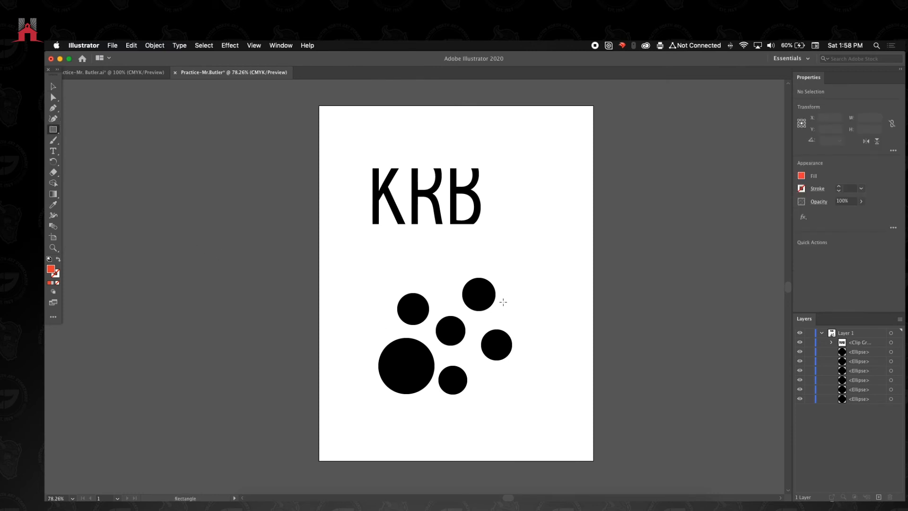
left_click_drag(491, 299, 410, 384)
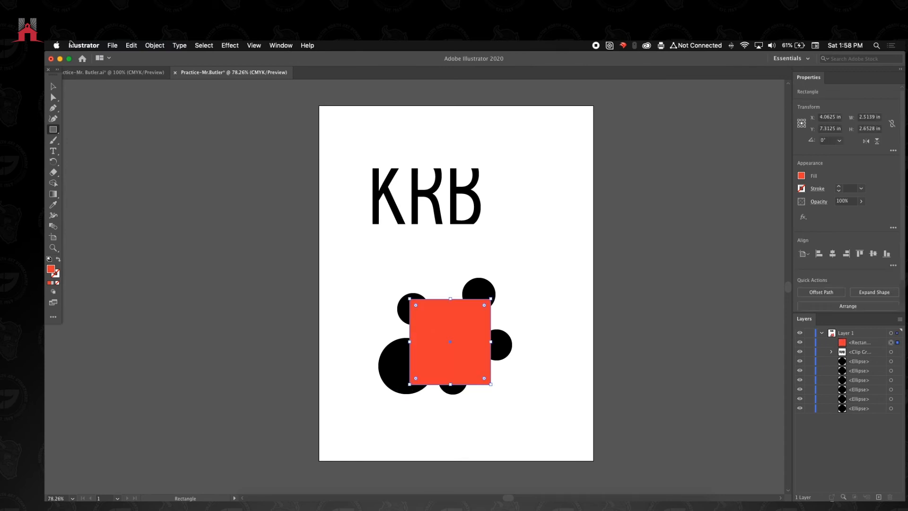
left_click(53, 88)
left_click(153, 208)
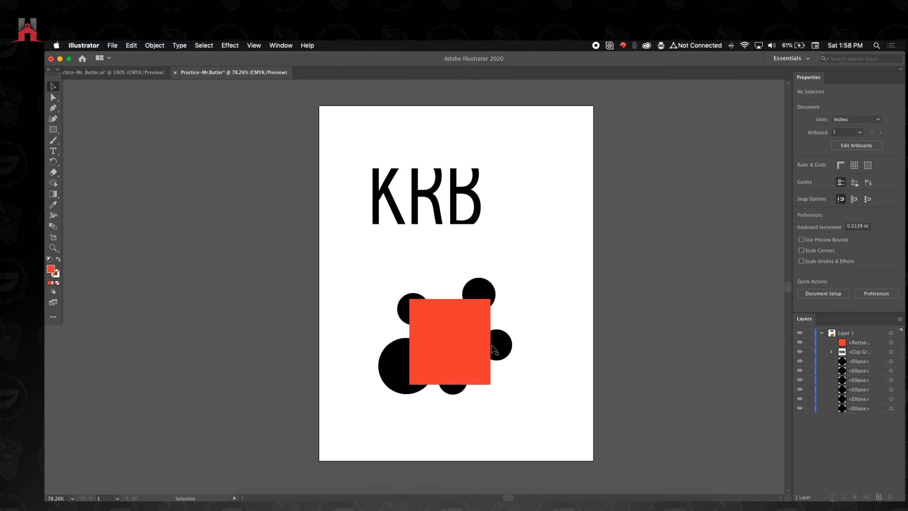
- Make a clipping mask from the new rectangle and all six circles, and move the clipped circles to the artboard's lower-left corner
left_click_drag(367, 273, 527, 388)
left_click_drag(357, 262, 544, 427)
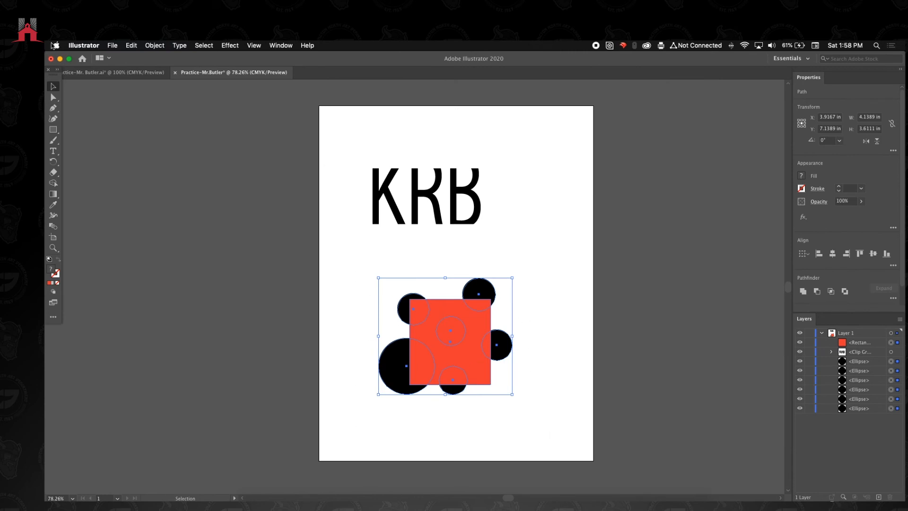
left_click(154, 46)
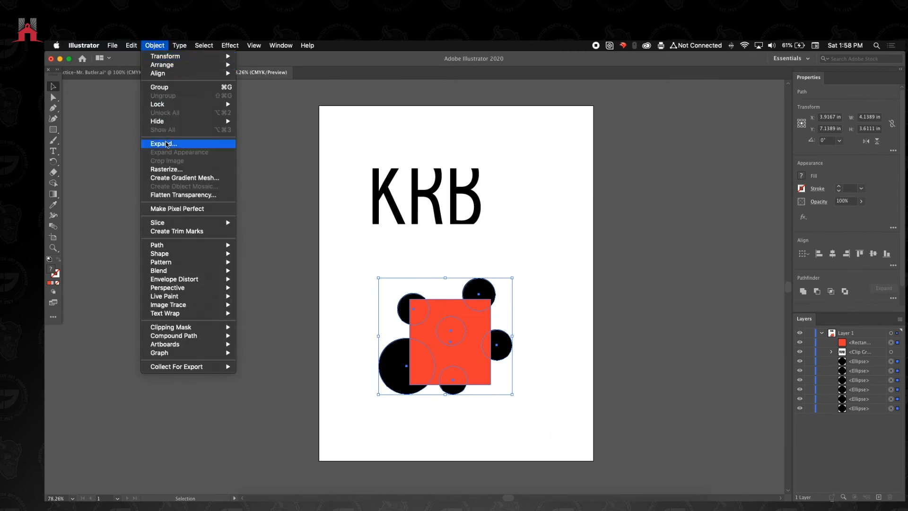
mouse_move(222, 327)
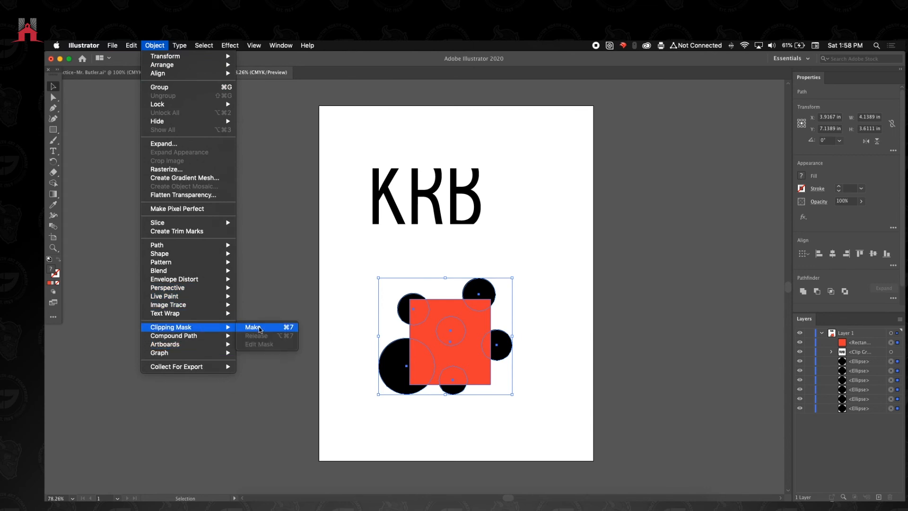
left_click(260, 328)
left_click_drag(450, 330, 365, 407)
left_click(429, 323)
- Scale the clipped KRB text up proportionally to about 11.36 by 4.06 in so the letters span the artboard's width
left_click(463, 217)
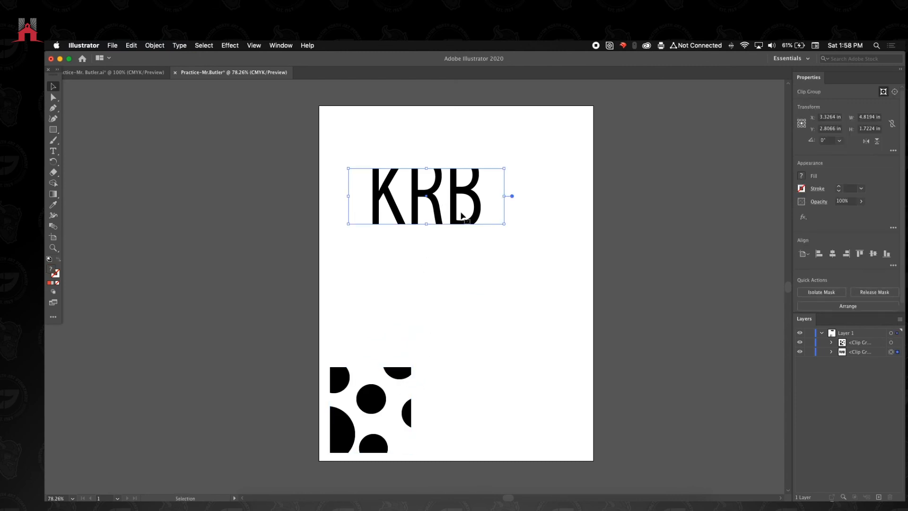
left_click_drag(505, 224, 590, 279)
left_click_drag(350, 169, 272, 113)
left_click_drag(589, 255, 640, 273)
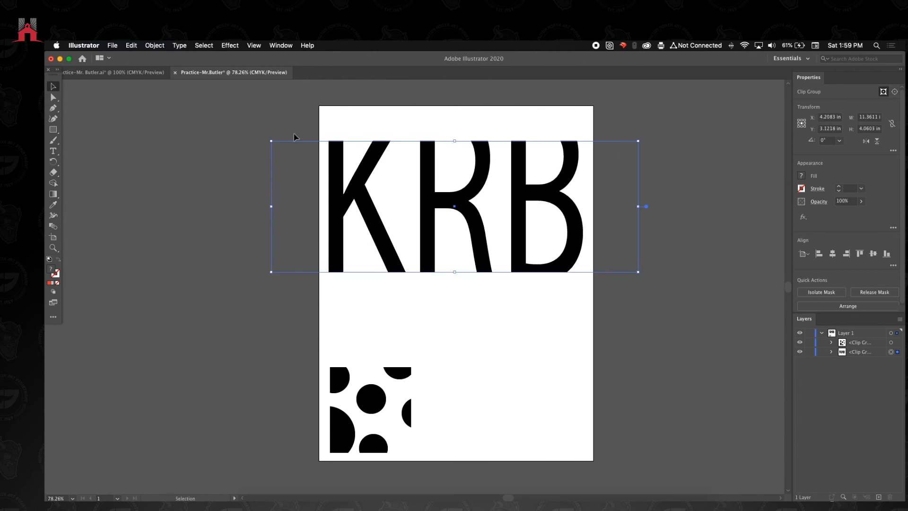
- Scale the clipped circles up proportionally to about 4.99 by 5.26 in and nudge them slightly down and left beneath the text
left_click(426, 378)
left_click(392, 377)
left_click_drag(411, 367, 520, 286)
left_click(413, 341)
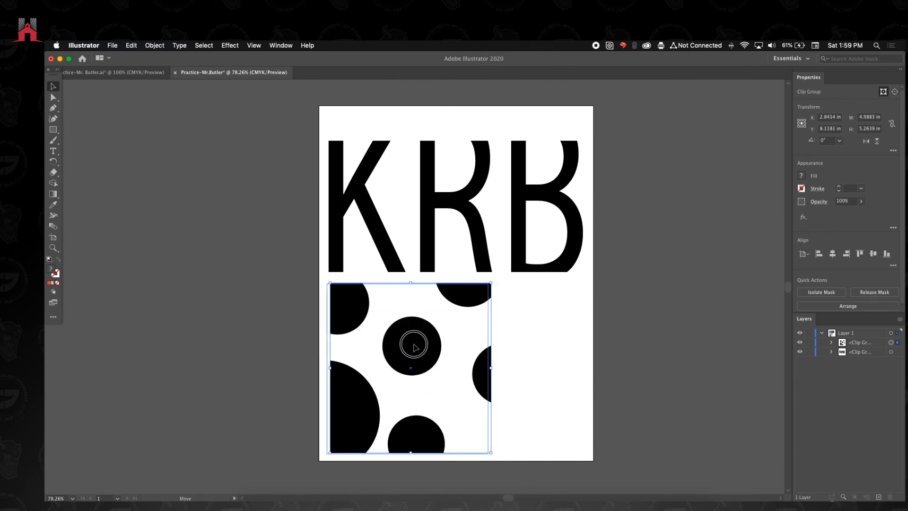
left_click(532, 320)
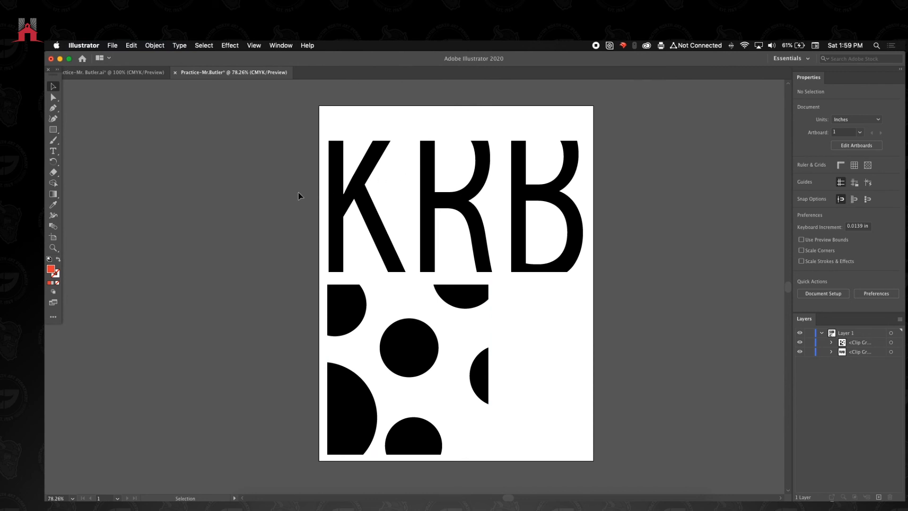
- Try moving the clipped circles slightly to the right, undo the move, and deselect them
left_click(274, 203)
left_click_drag(343, 309, 373, 312)
key("super+z")
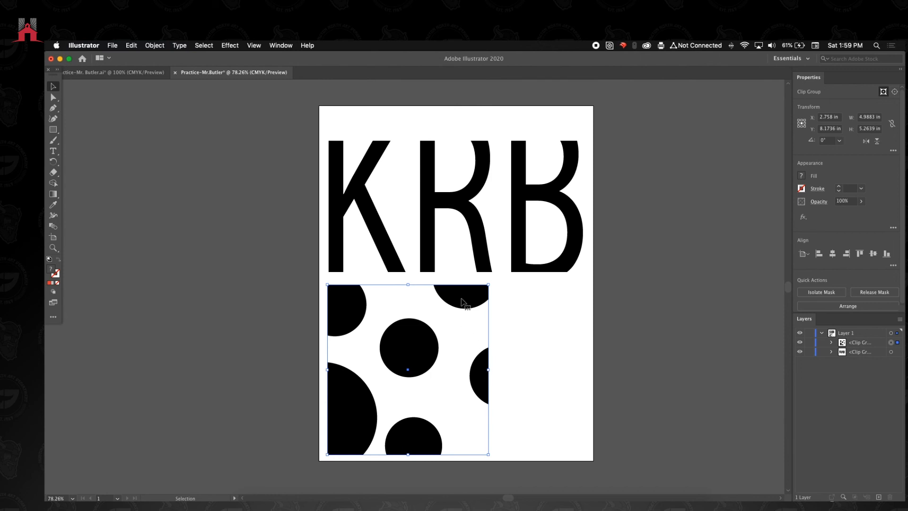
left_click(508, 311)
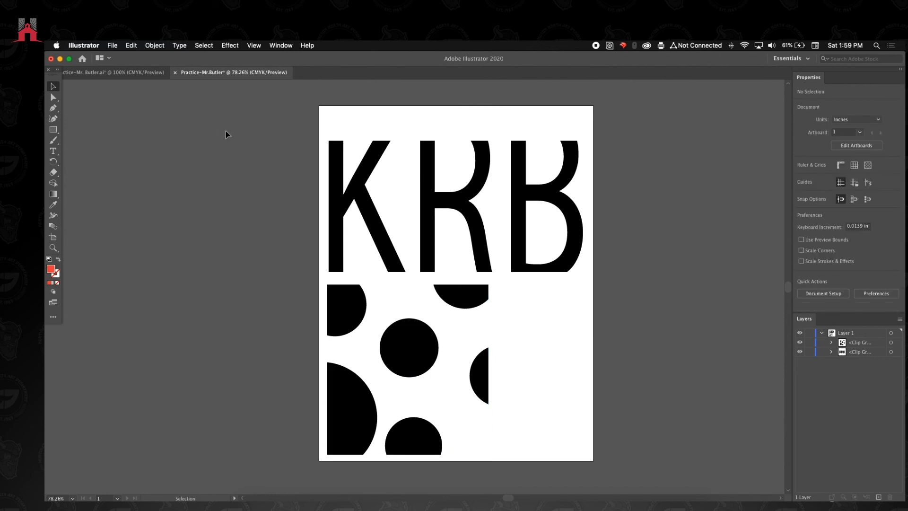